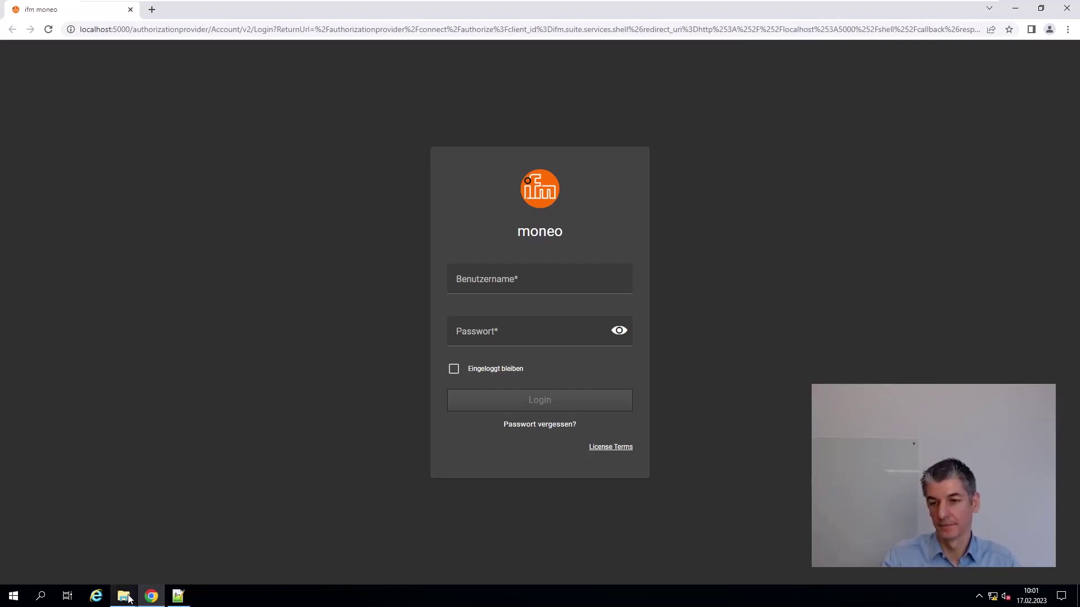
In File Explorer's moneo srv folder, start installing the srv-moneo certificate for Lokaler Computer and allow the administrative changes
mouse_move(128, 597)
click(155, 561)
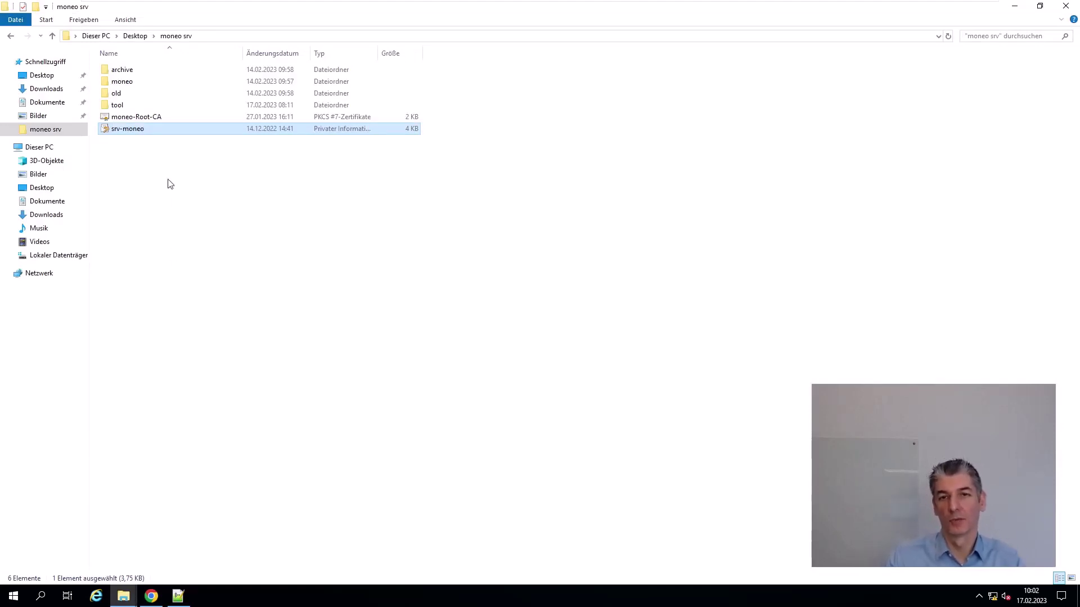
right_click(135, 133)
click(158, 141)
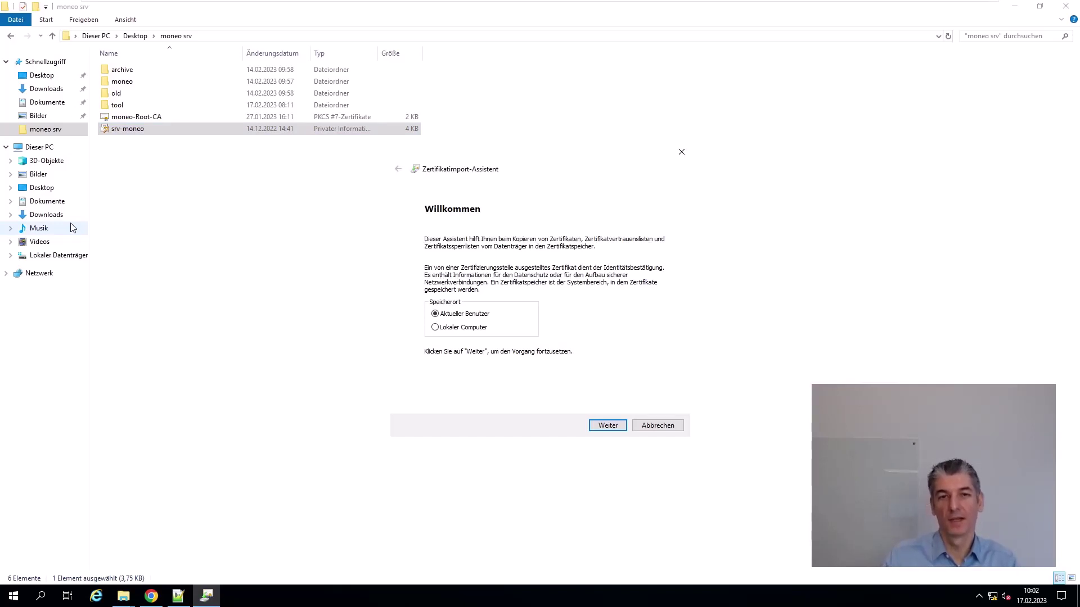
click(476, 329)
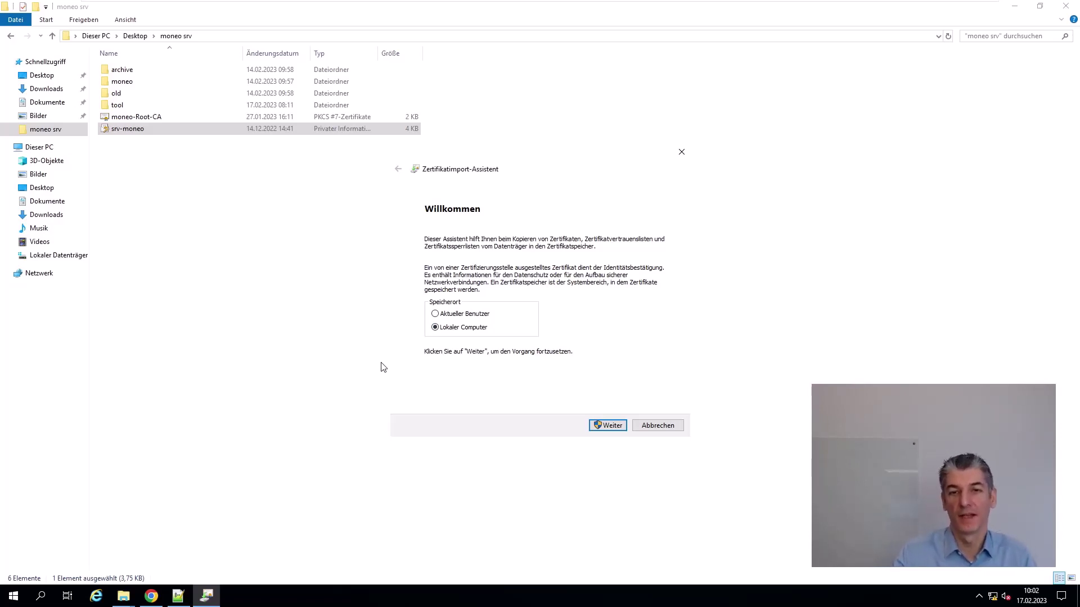
click(603, 426)
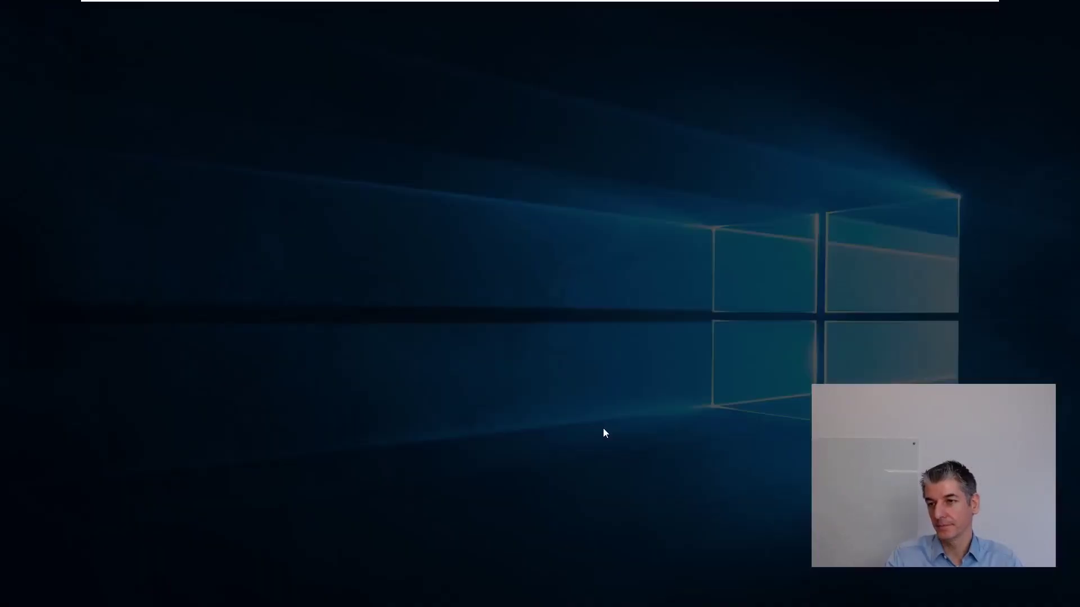
click(504, 379)
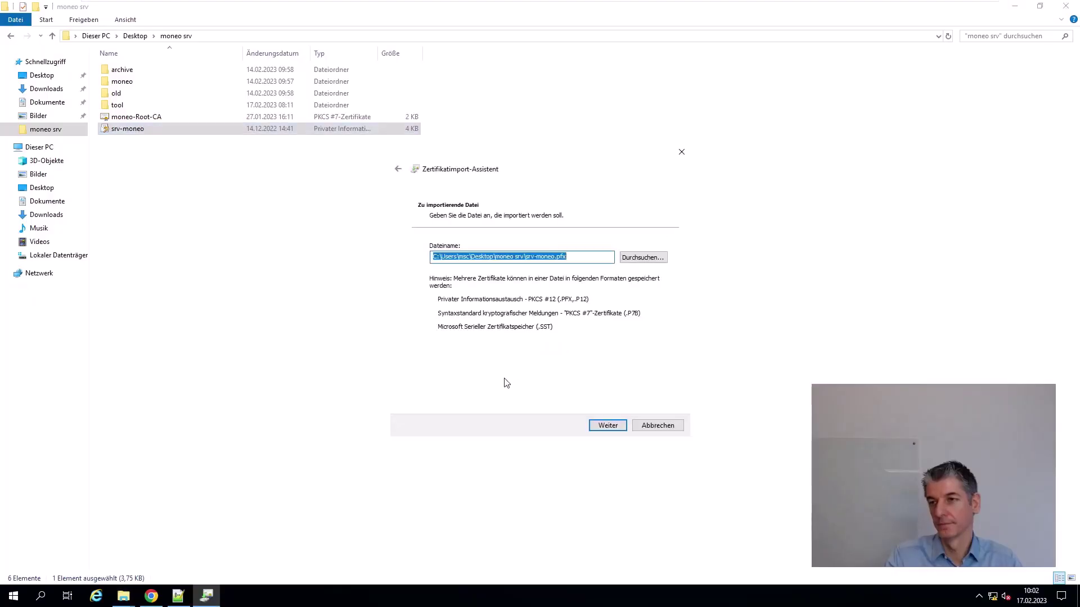
Accept srv-moneo.pfx as the file to import and enter the private key password, keeping the default import options
click(596, 426)
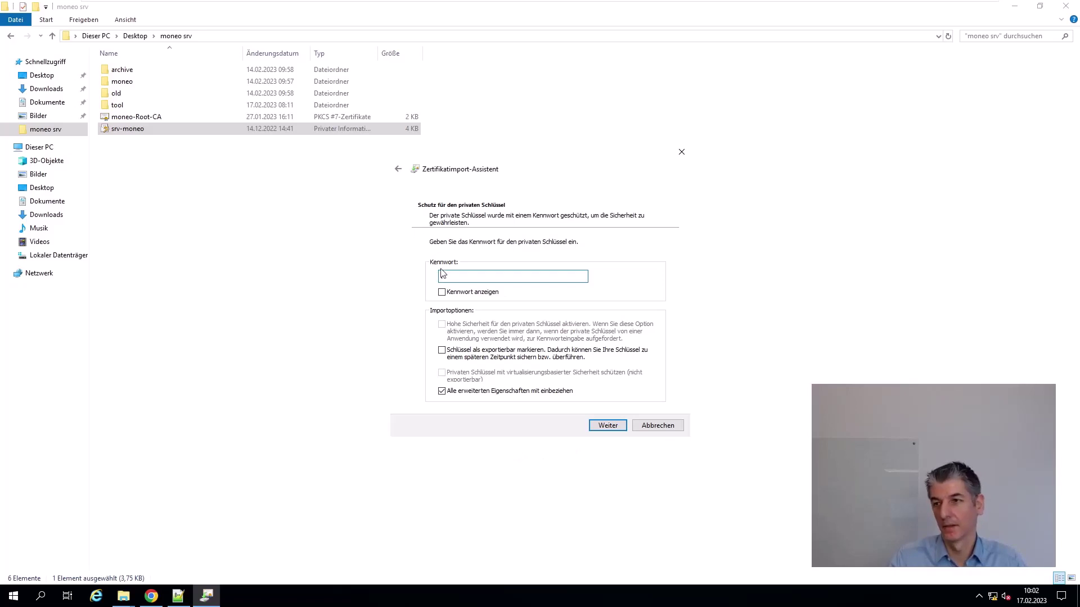
key(ctrl+v)
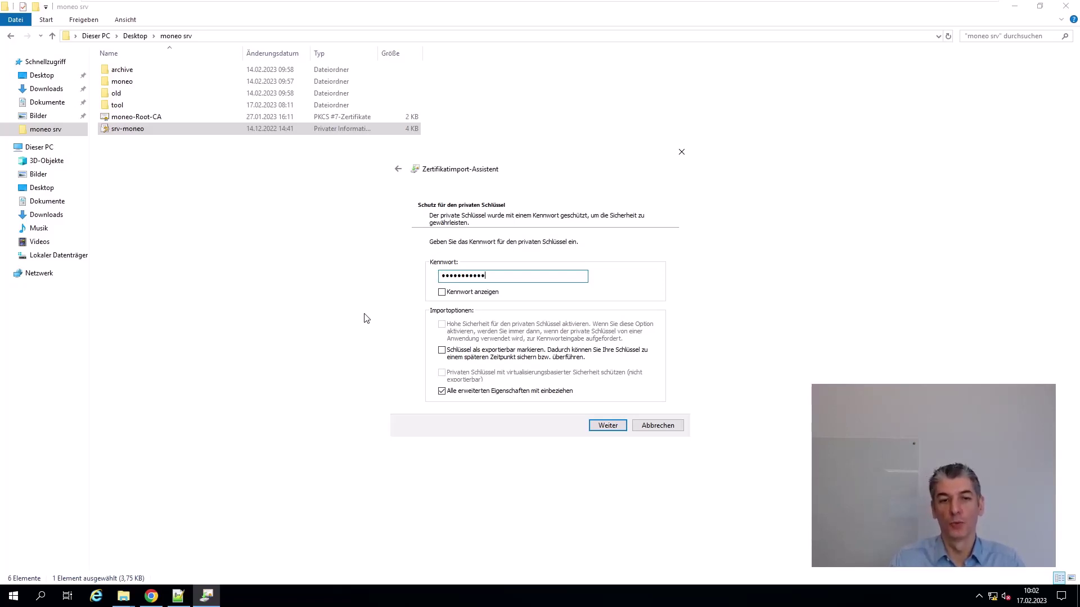
click(596, 426)
Place the srv-moneo certificate in the Eigene Zertifikate store and complete the import
click(519, 281)
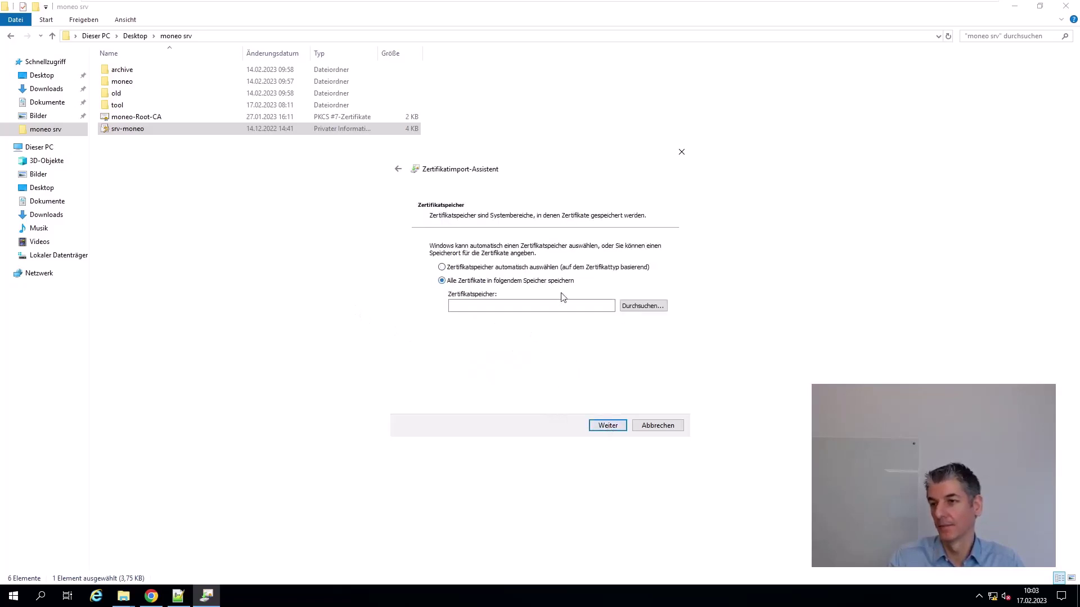
click(624, 307)
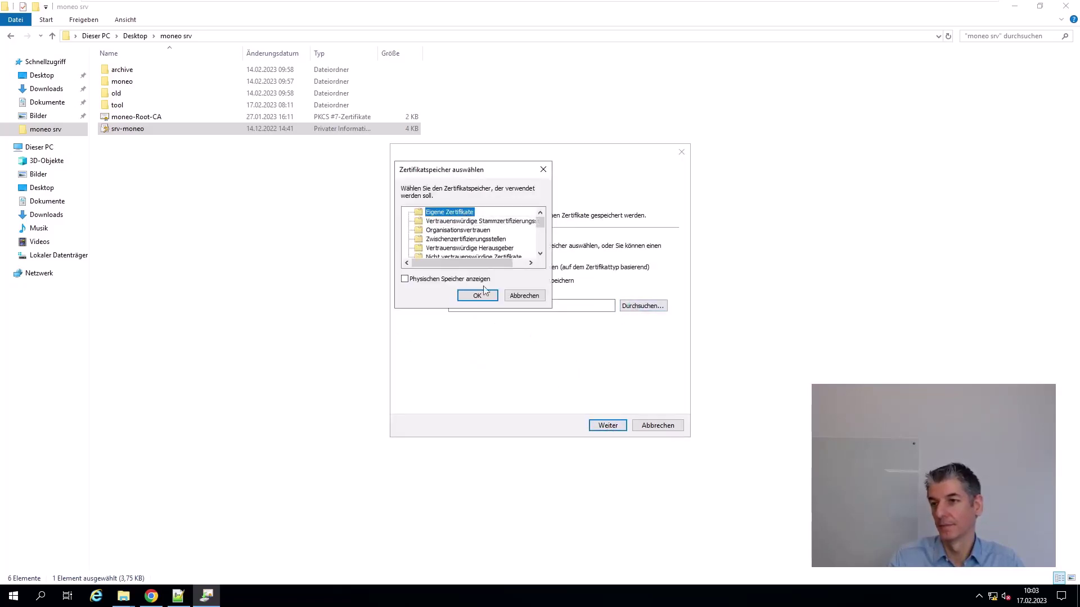
click(478, 296)
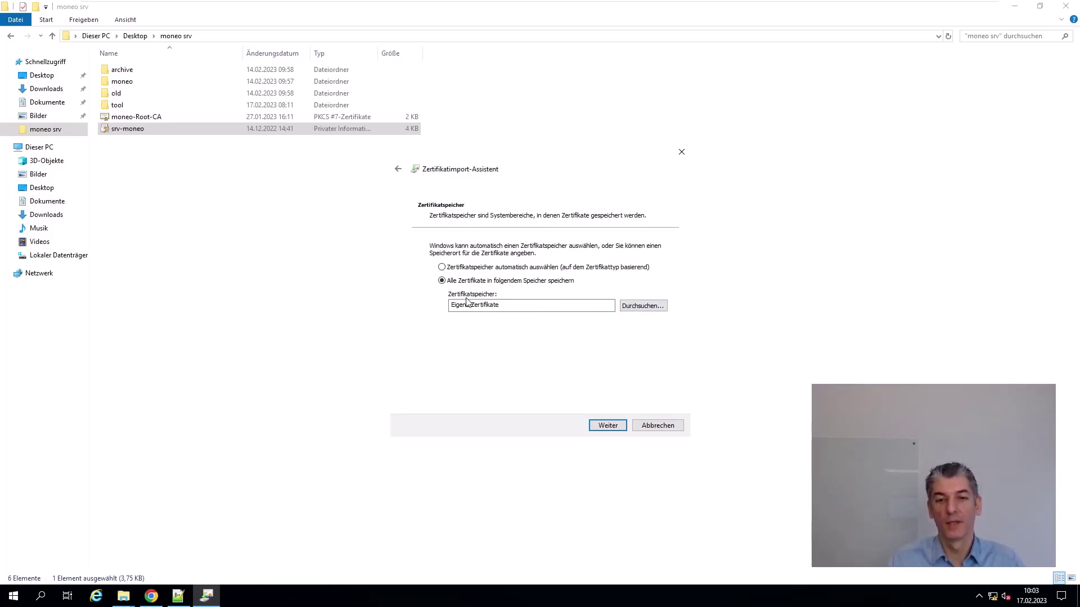
click(607, 426)
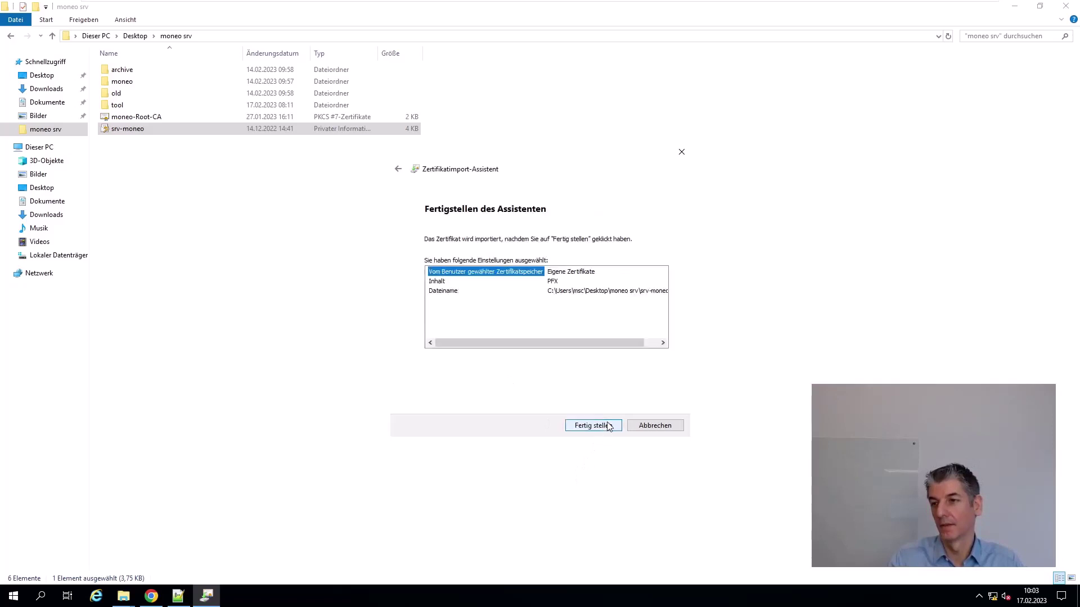
click(607, 426)
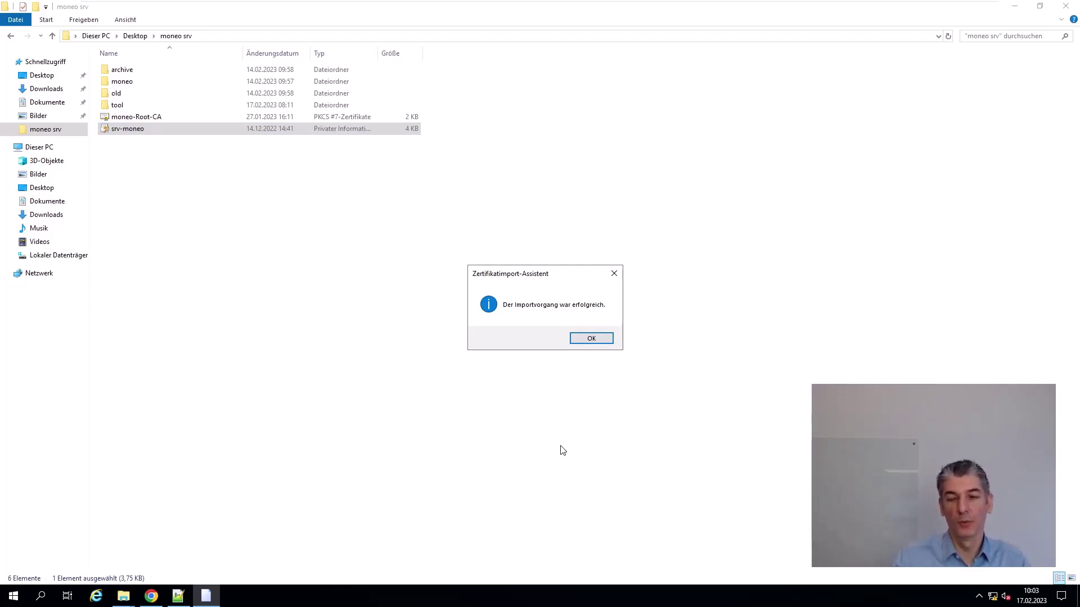
click(584, 339)
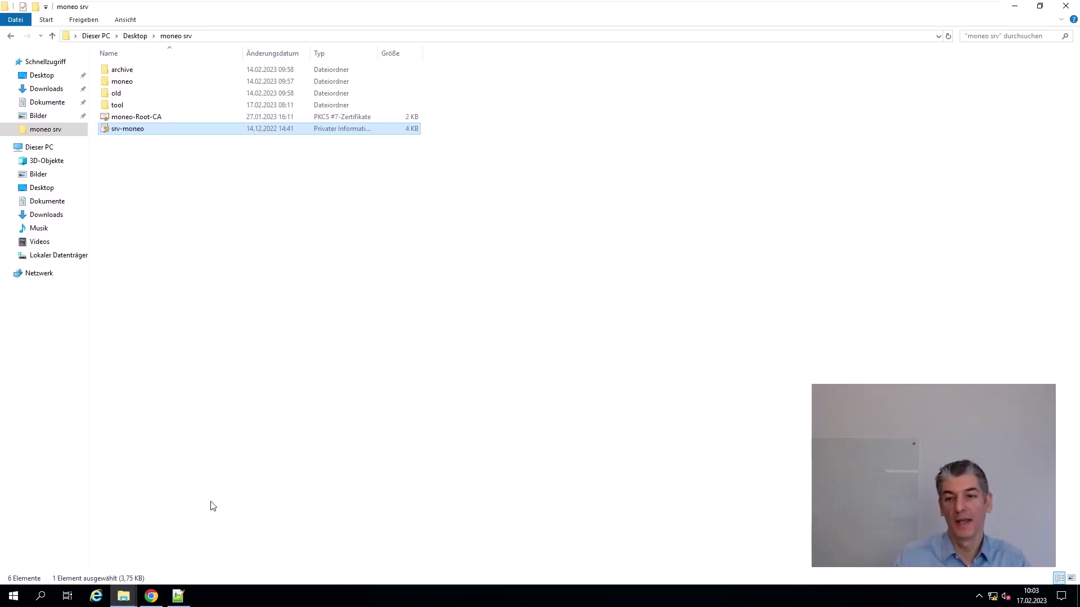
Run mmc to open the Microsoft Management Console and allow it to make changes to the device
click(15, 597)
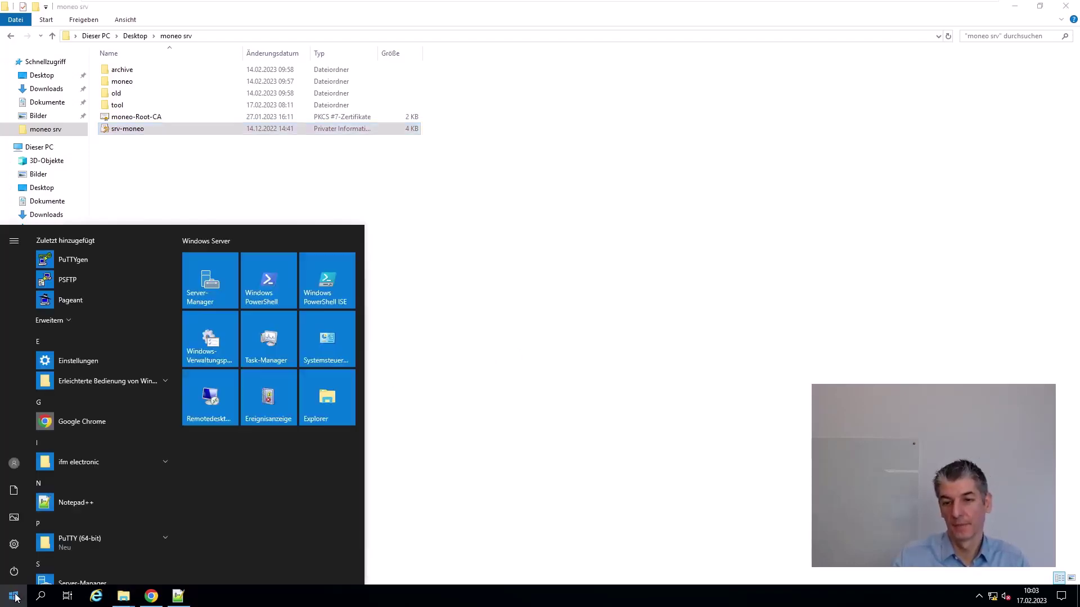
key(super+r)
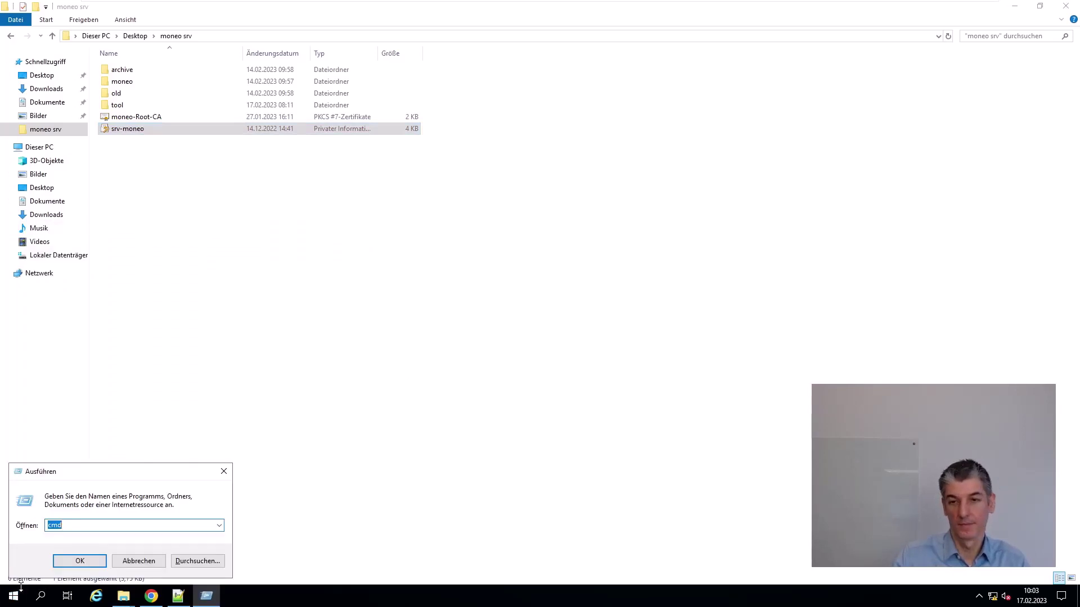
text(mmc)
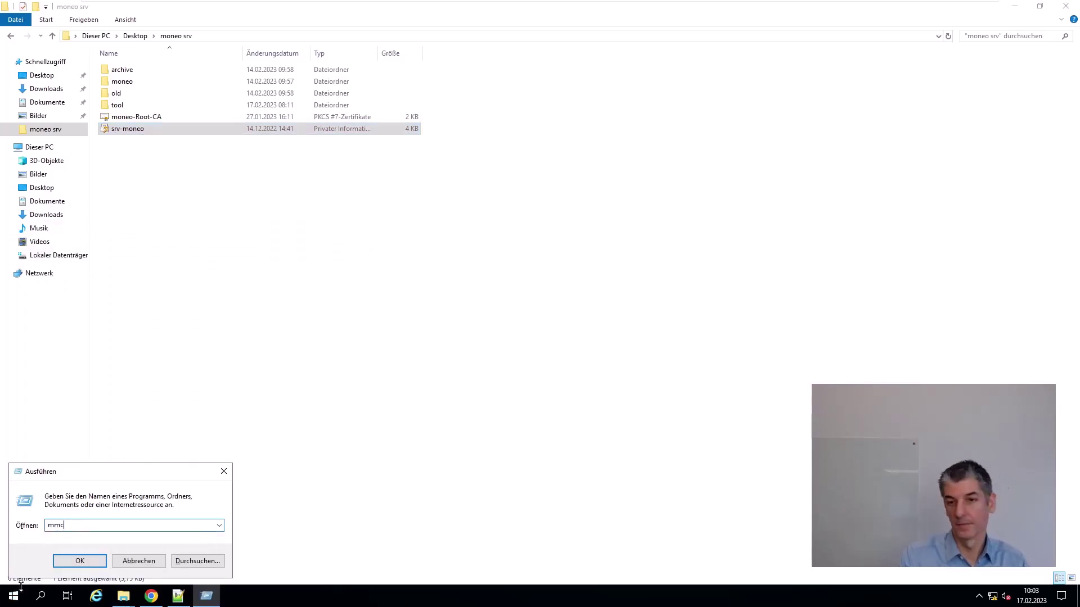
key(Return)
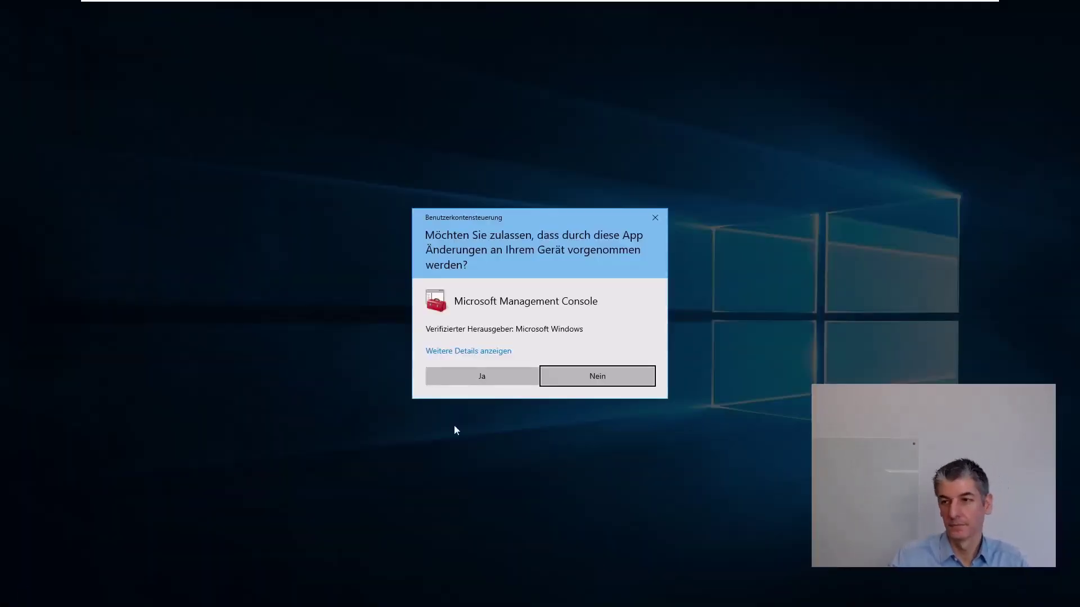
click(474, 378)
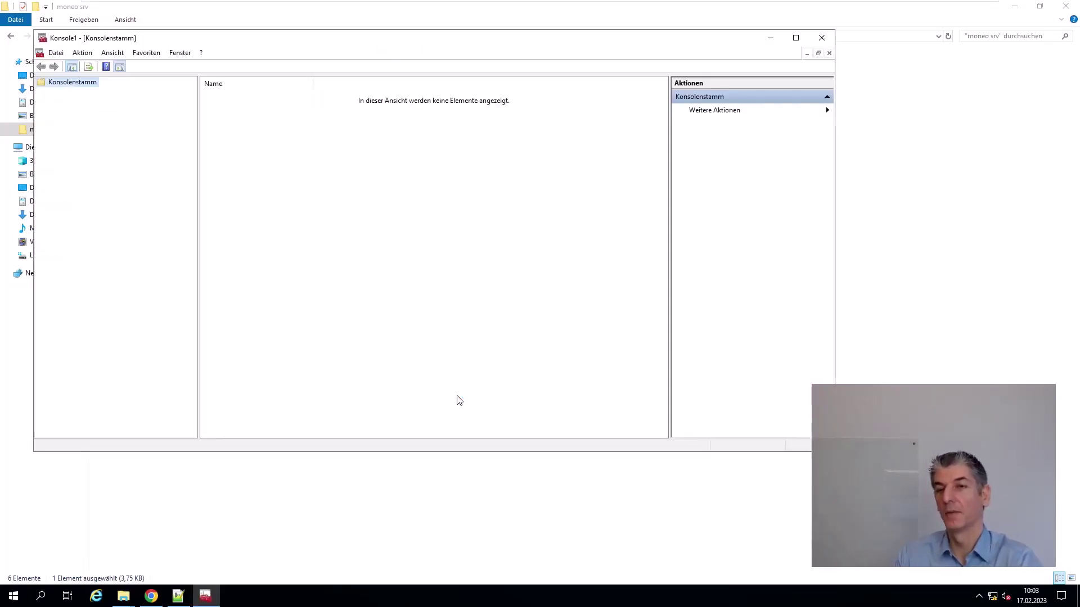
Add the Zertifikate snap-in to the console for the Computerkonto of the local computer
click(56, 54)
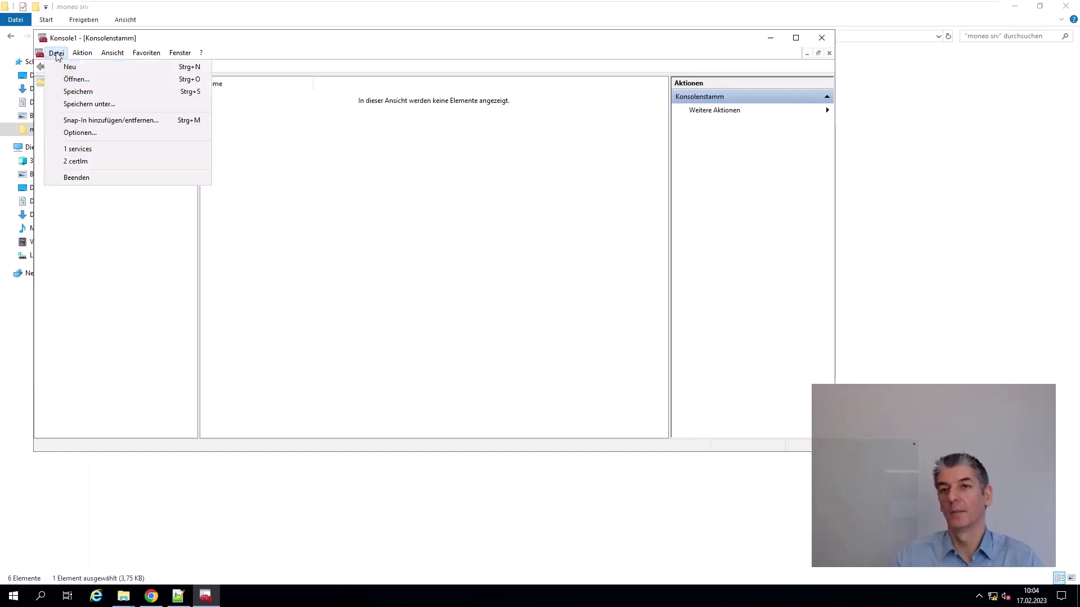
click(100, 121)
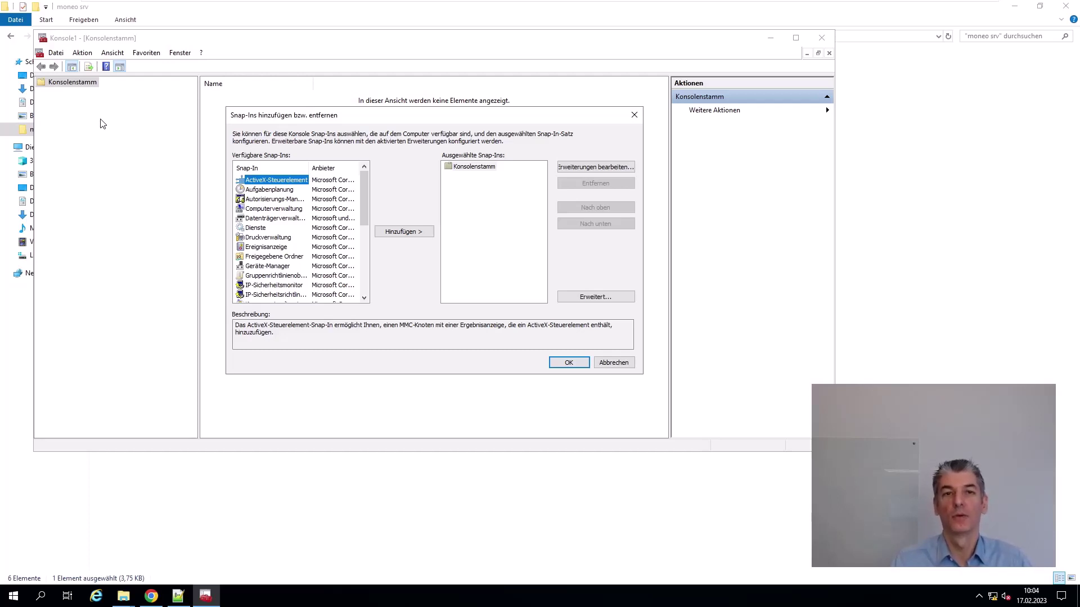
drag(366, 179, 366, 246)
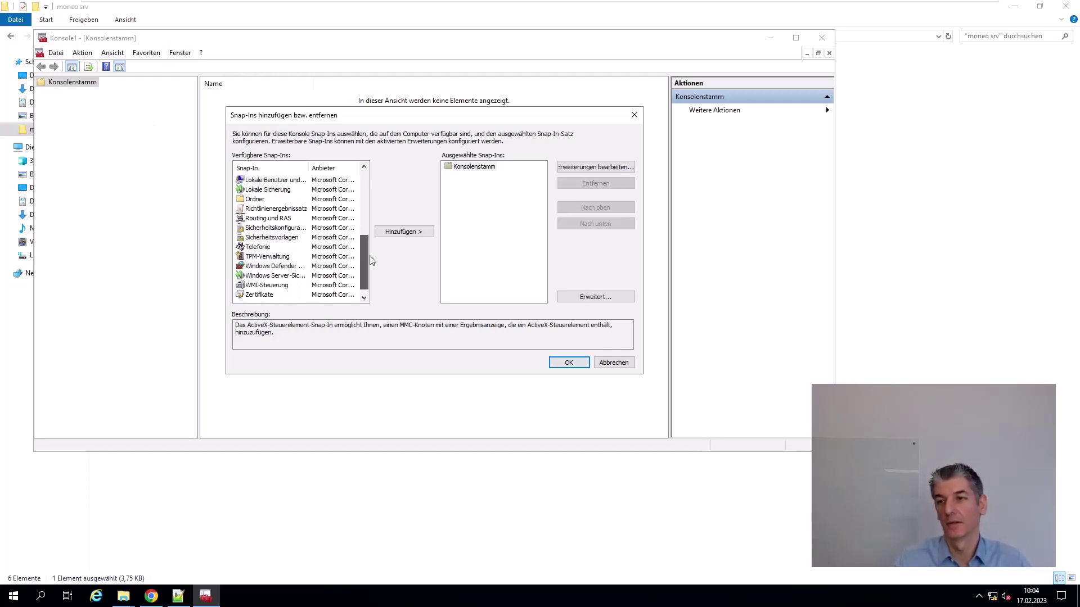
click(272, 294)
click(388, 232)
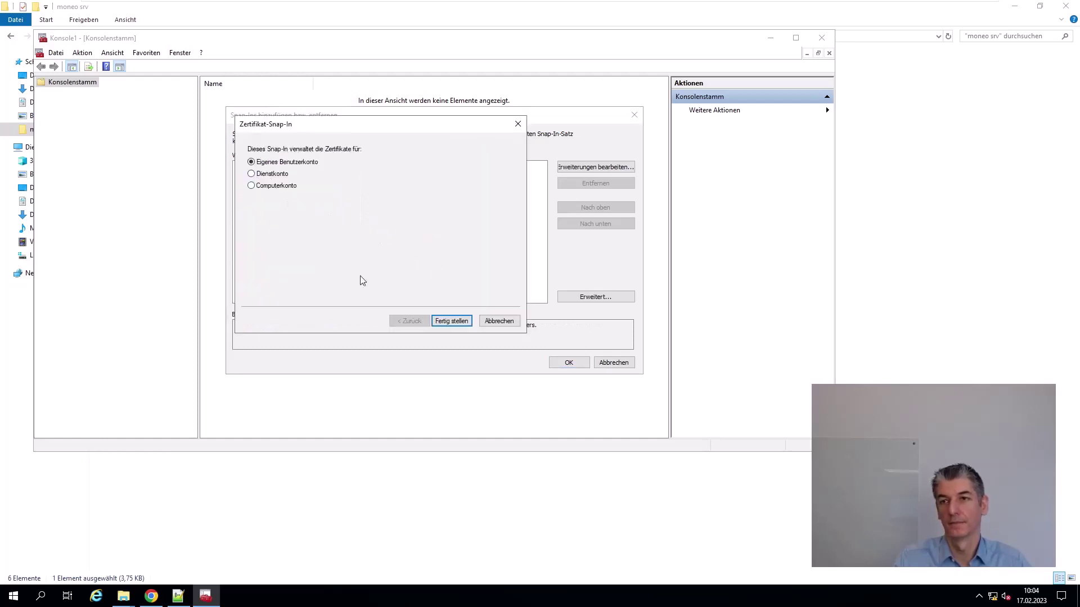
click(287, 187)
click(450, 322)
click(450, 321)
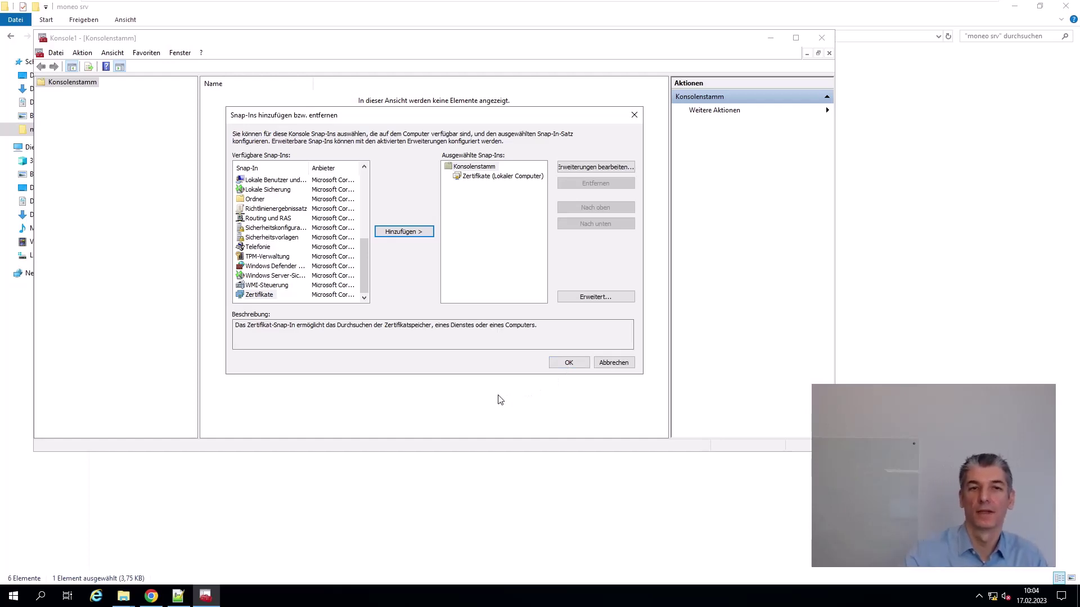
click(566, 360)
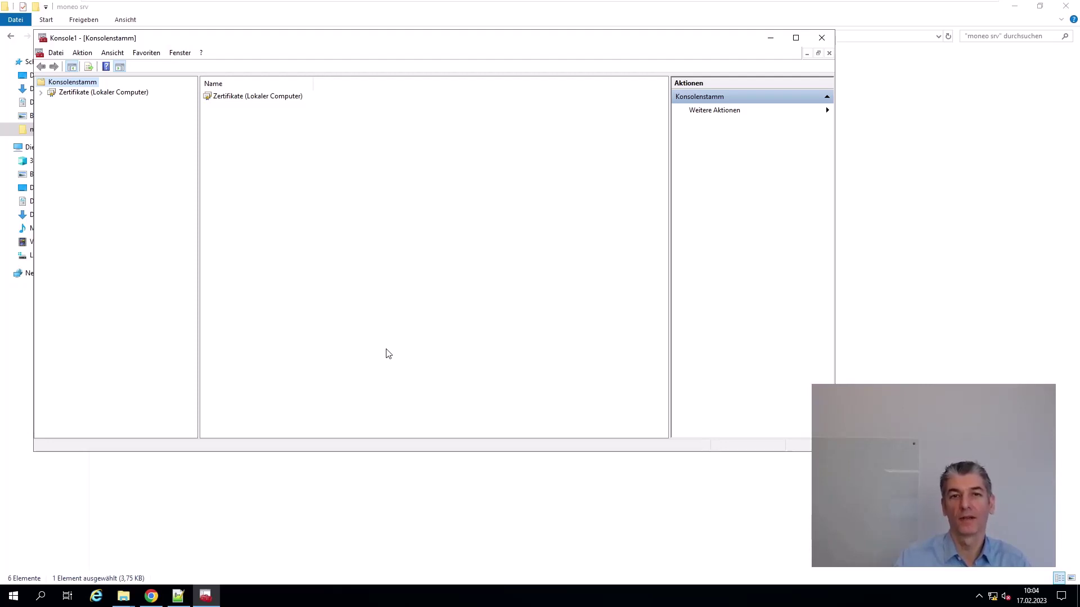
Start a certificate import in the Zertifikate folder of the local computer's Vertrauenswürdige Stammzertifizierungsstellen
click(40, 93)
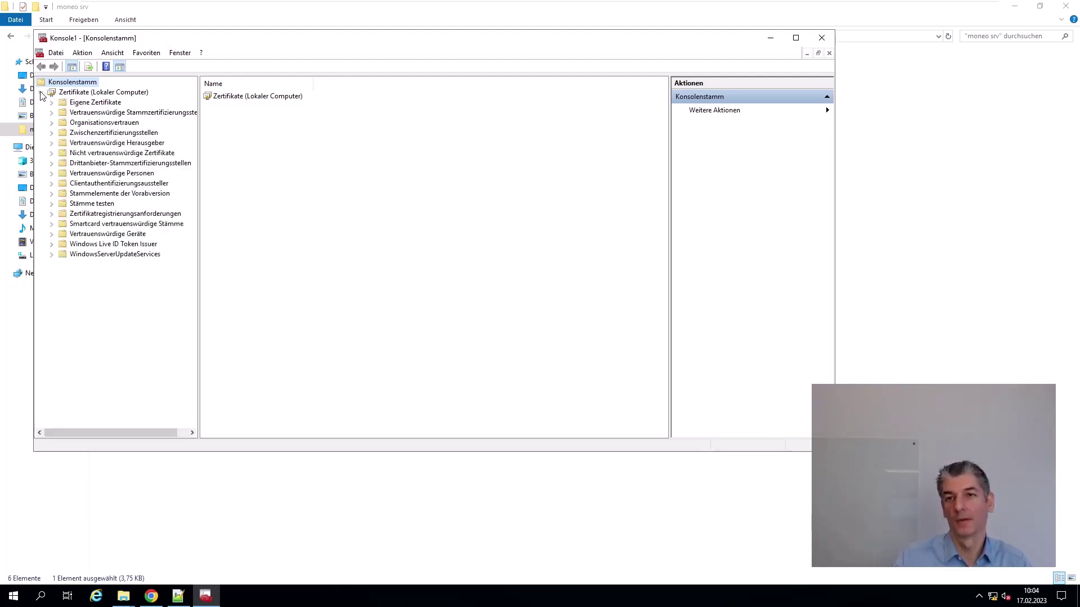
click(51, 113)
click(92, 123)
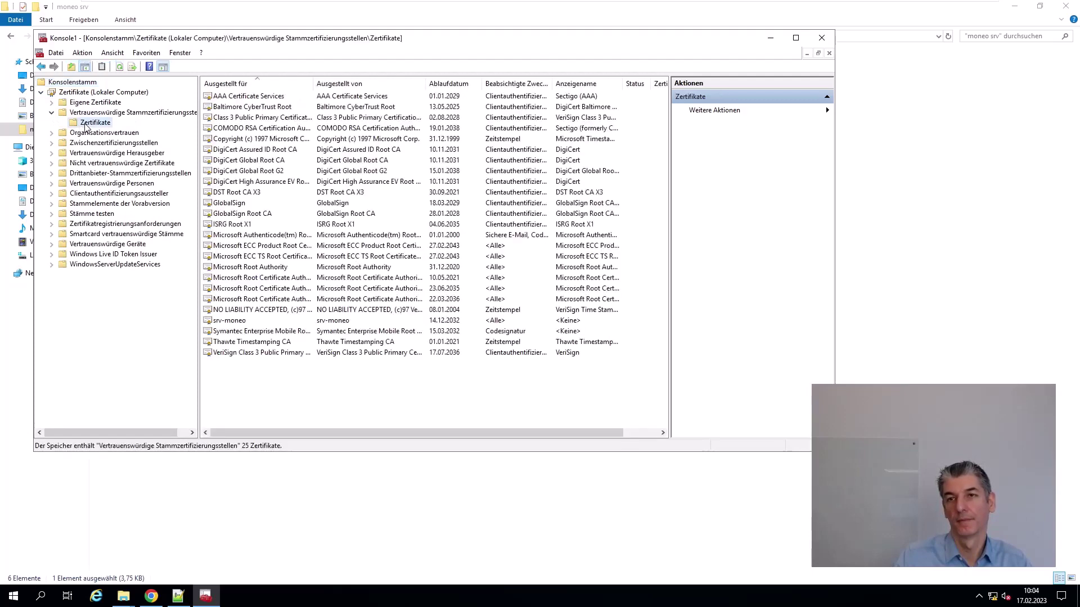
right_click(86, 126)
mouse_move(117, 132)
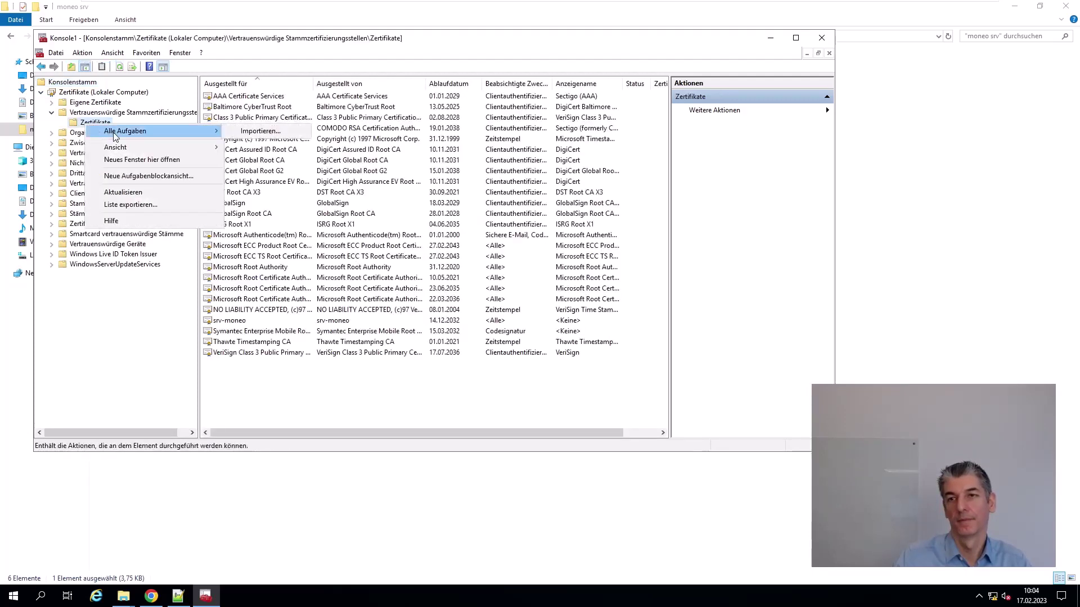
click(248, 133)
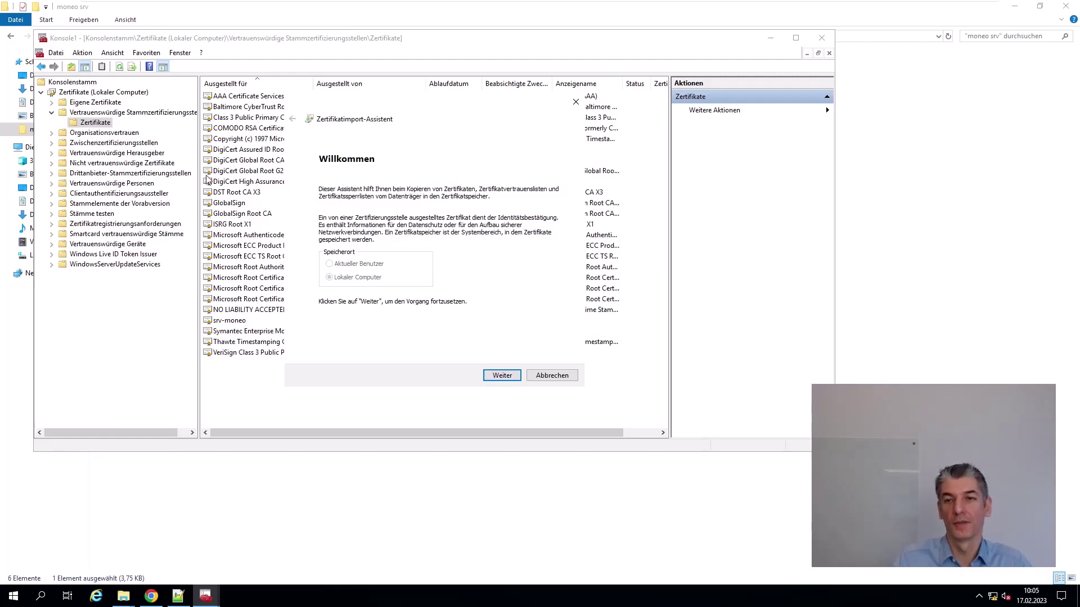
Import moneo-Root-CA from the moneo srv folder, keeping Vertrauenswürdige Stammzertifizierungsstellen as the certificate store
click(511, 379)
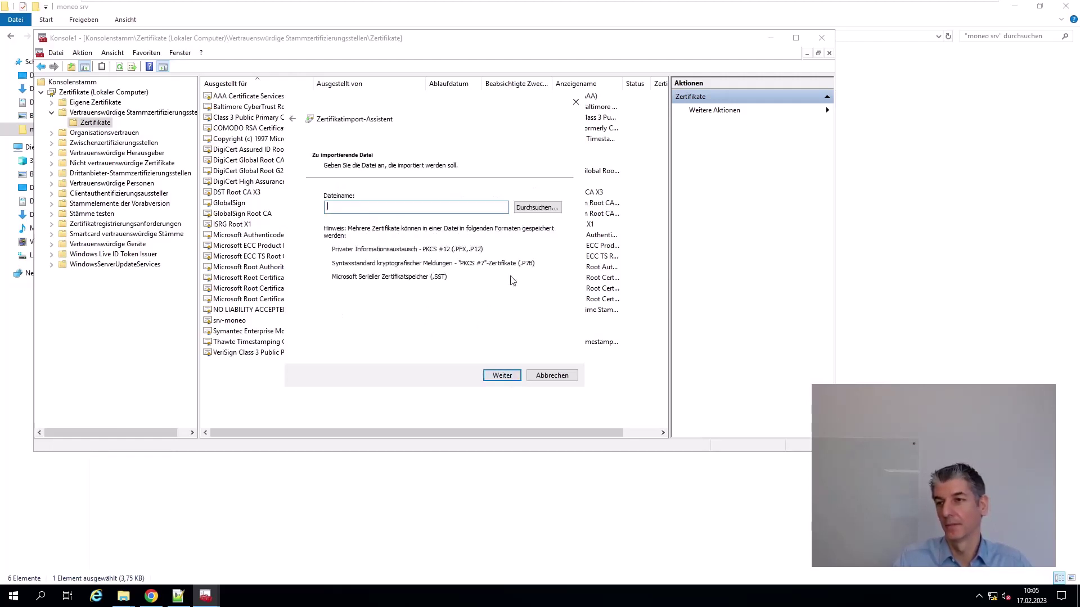
click(541, 209)
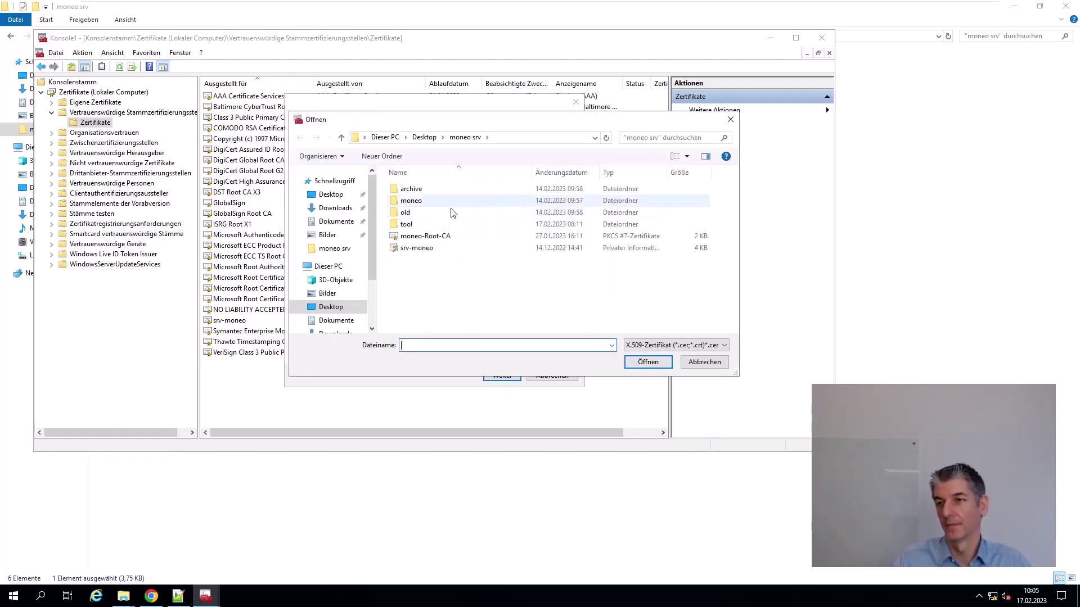
click(412, 239)
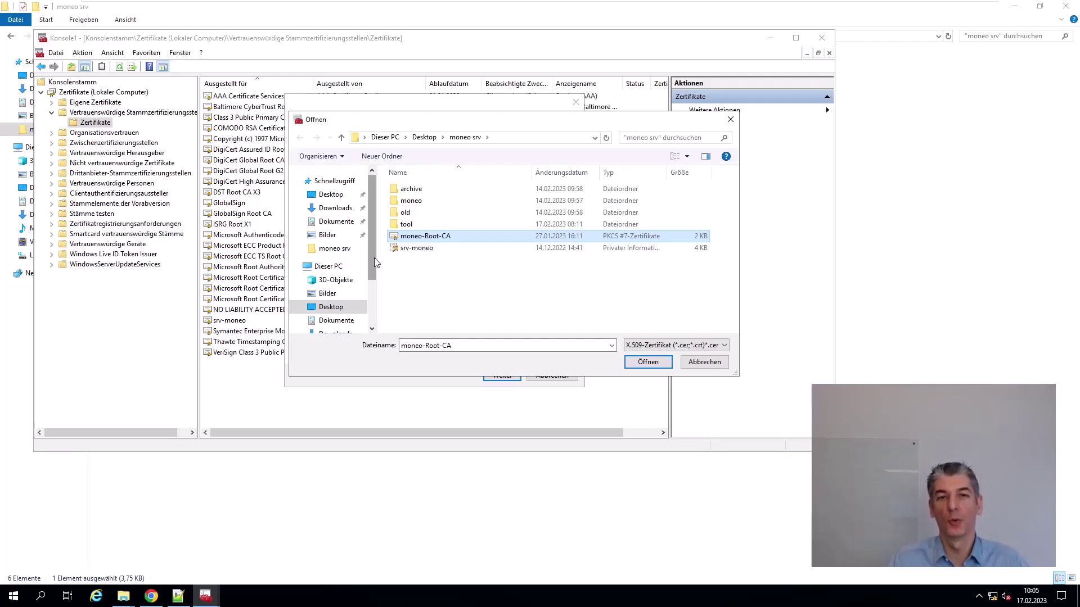
click(648, 363)
click(502, 376)
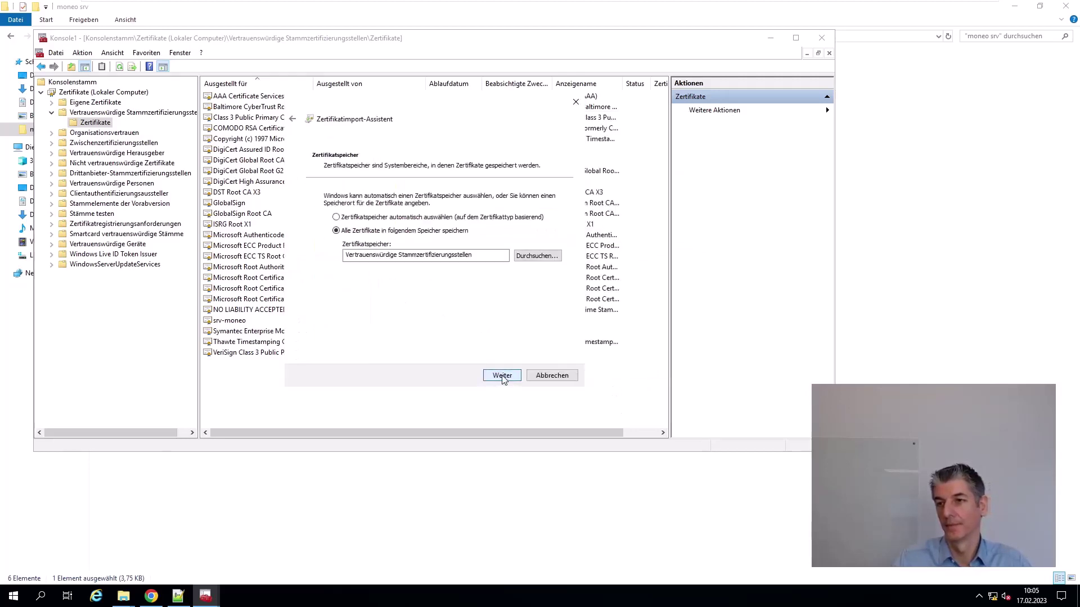
click(502, 376)
click(502, 375)
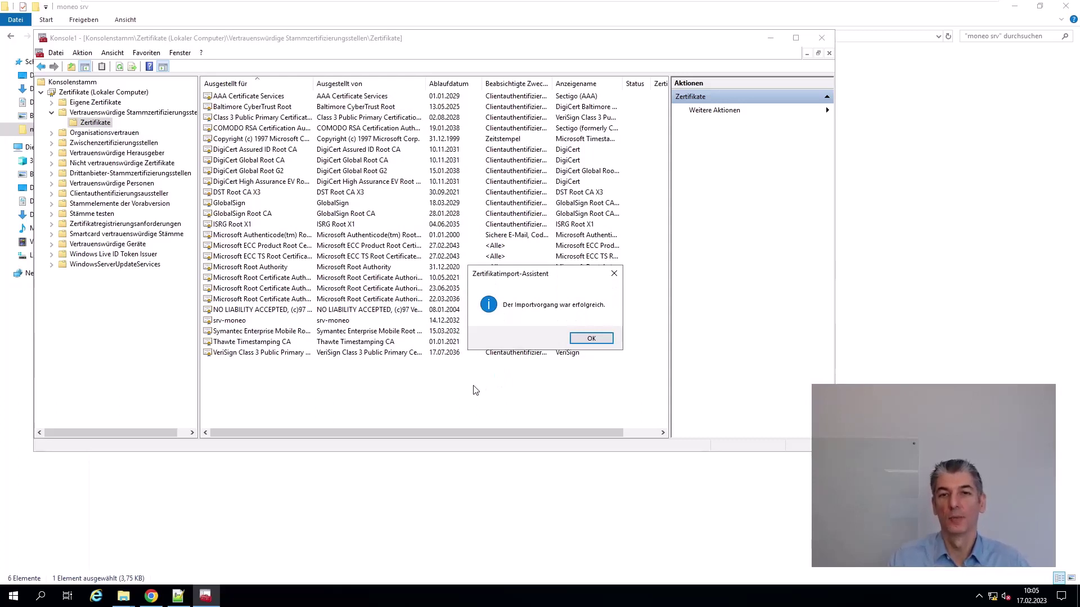
click(591, 338)
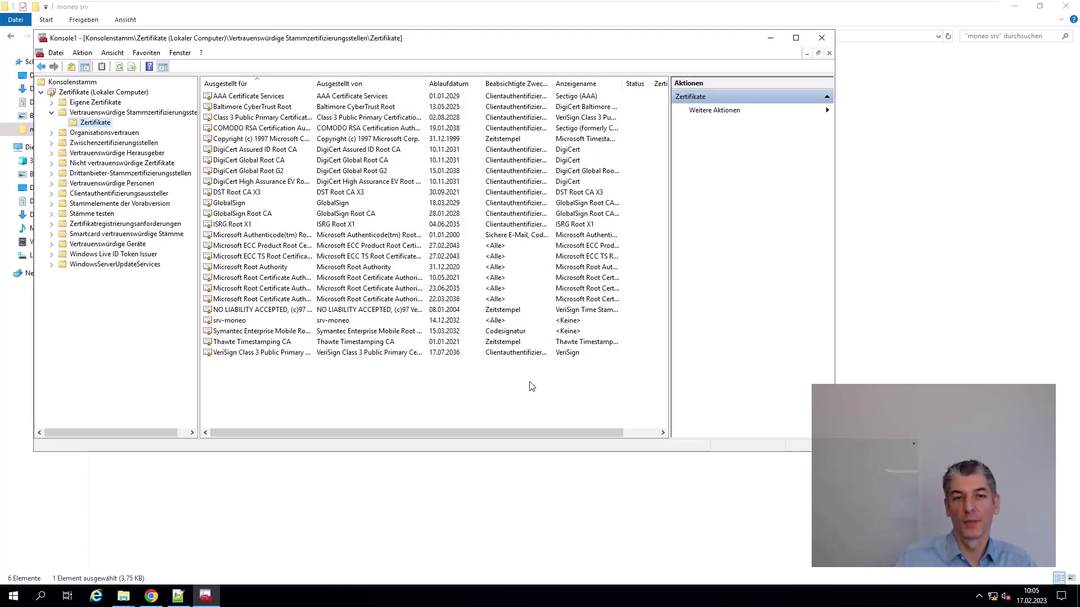
Close the Konsole1 management console without saving its console settings
click(821, 39)
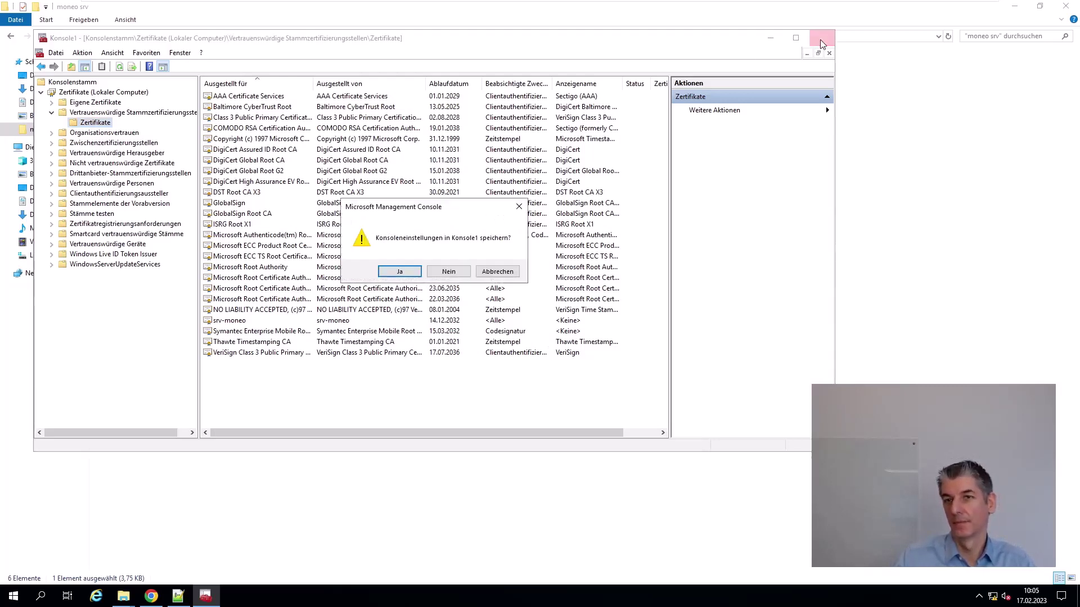
click(448, 272)
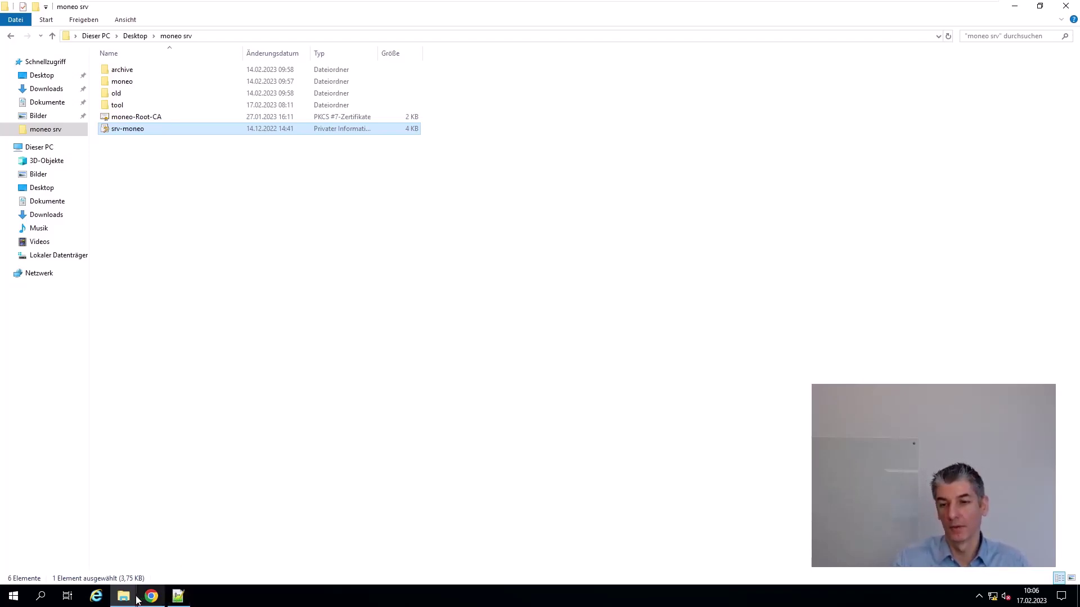
Open appsettings.machine.json from the ifm electronic\moneo\os program folder for editing in Notepad++
mouse_move(128, 595)
click(92, 554)
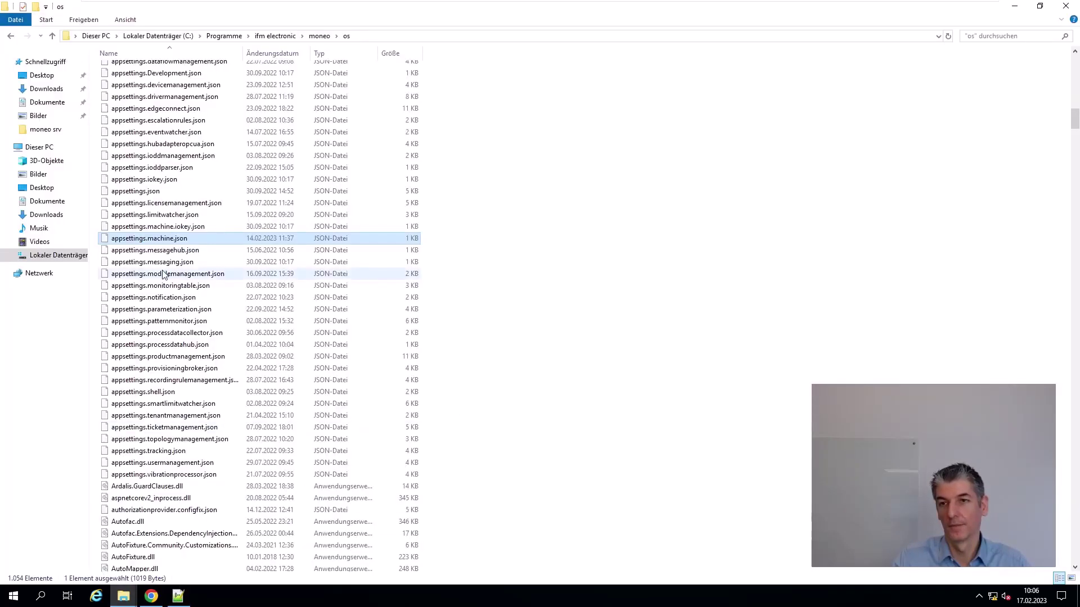
right_click(148, 239)
click(191, 263)
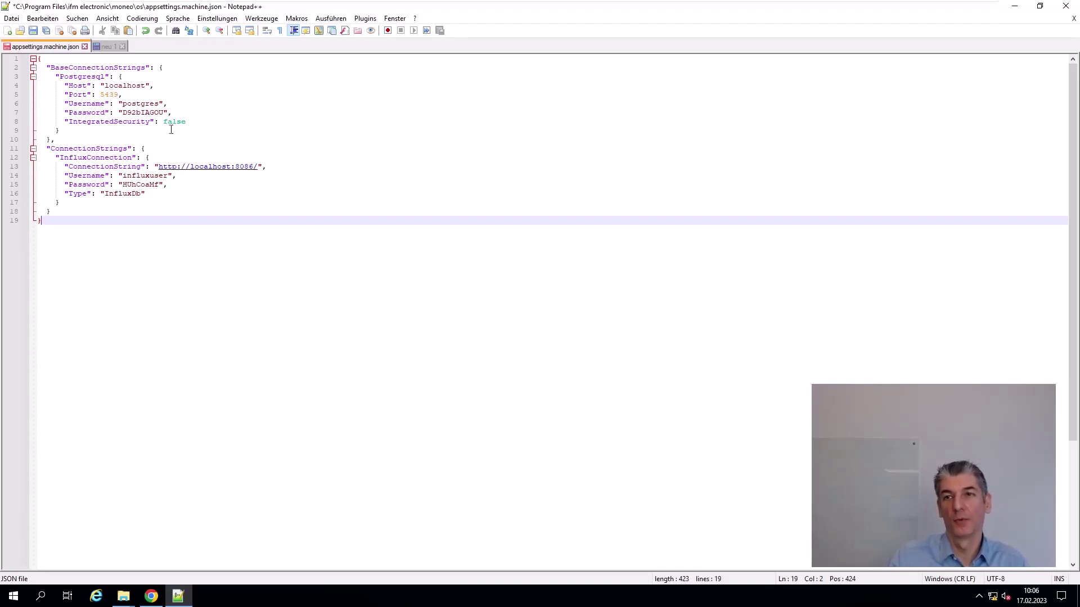
Copy the block from the leading comma and ExternalHosts through Kestrel in neu 1 and paste it after the ConnectionStrings section of appsettings.machine.json
click(108, 48)
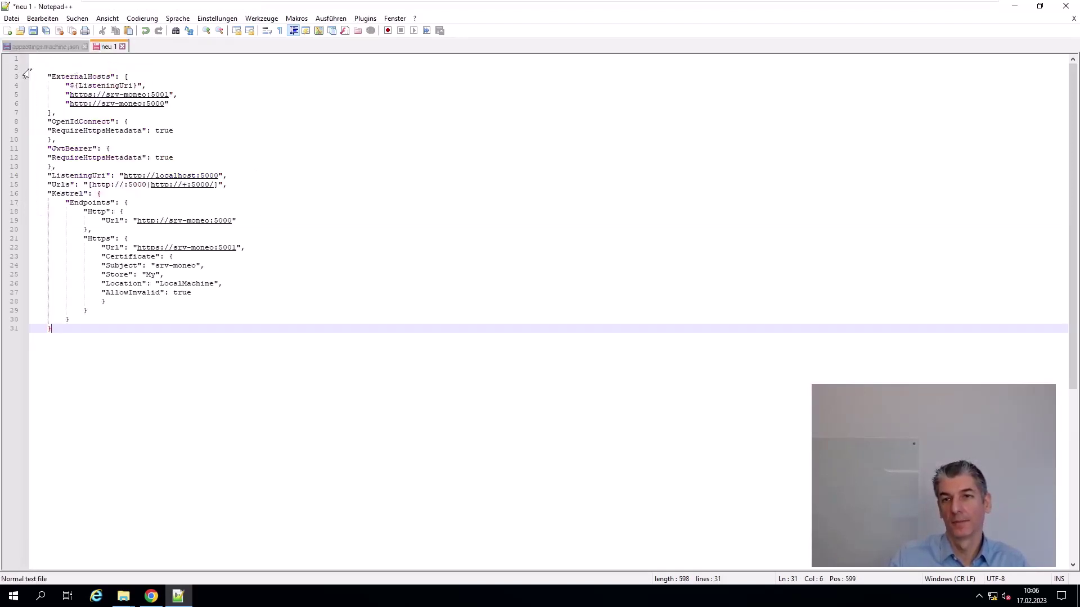
drag(29, 67, 47, 166)
drag(52, 206, 58, 328)
key(ctrl+c)
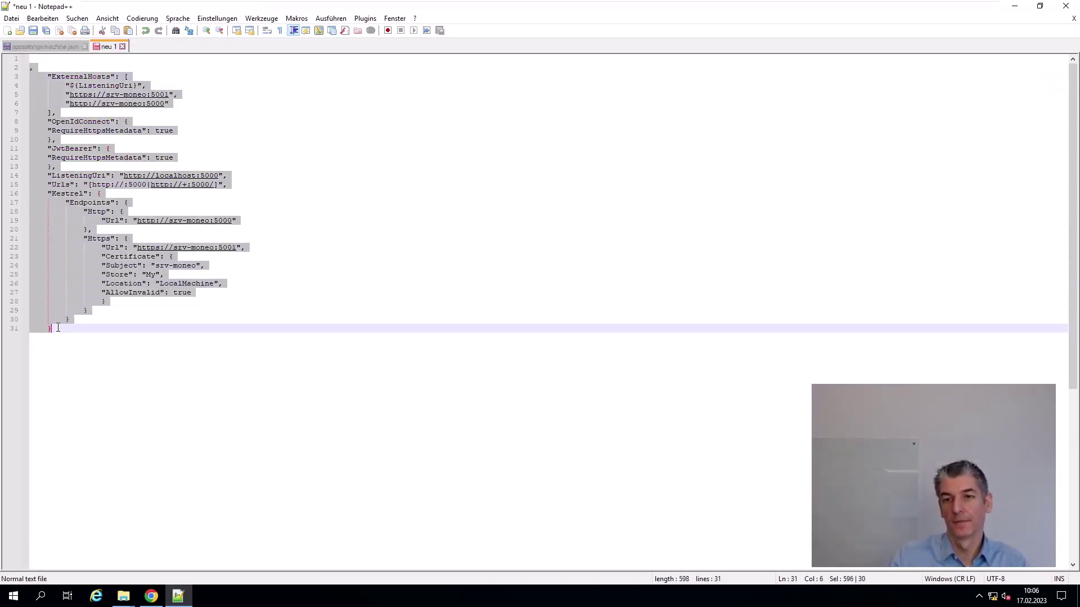
click(42, 49)
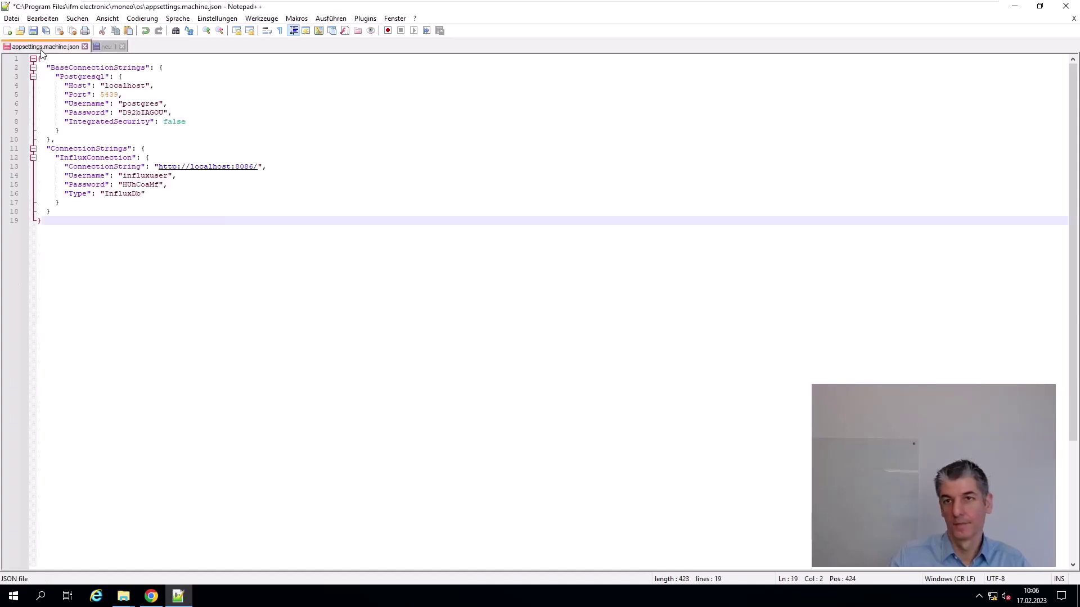
click(55, 212)
key(ctrl+v)
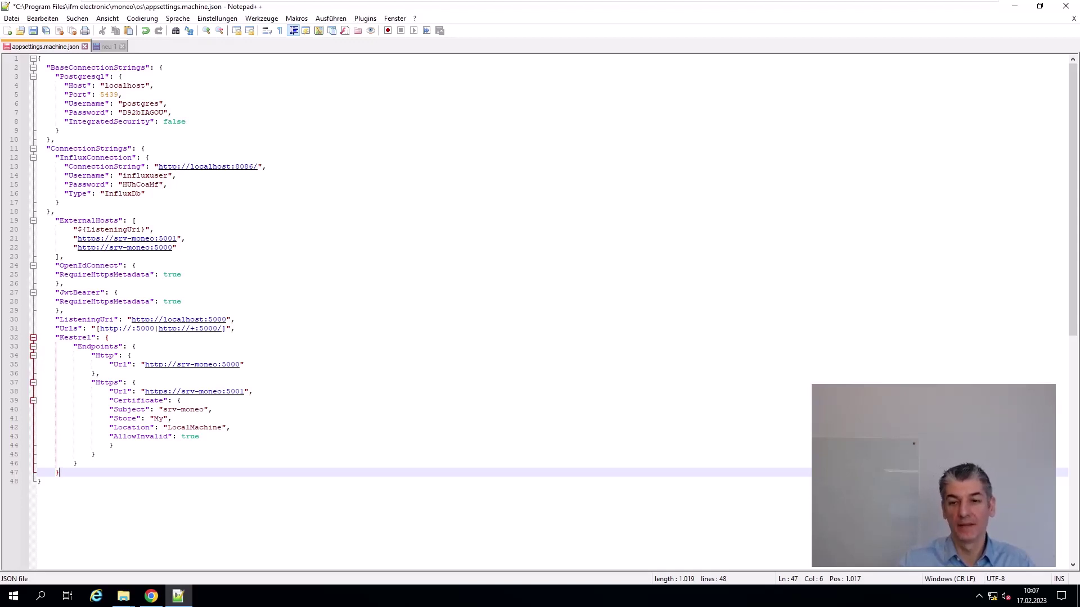
Open the Windows Dienste console from the Windows-Verwaltungsprogramme
click(14, 595)
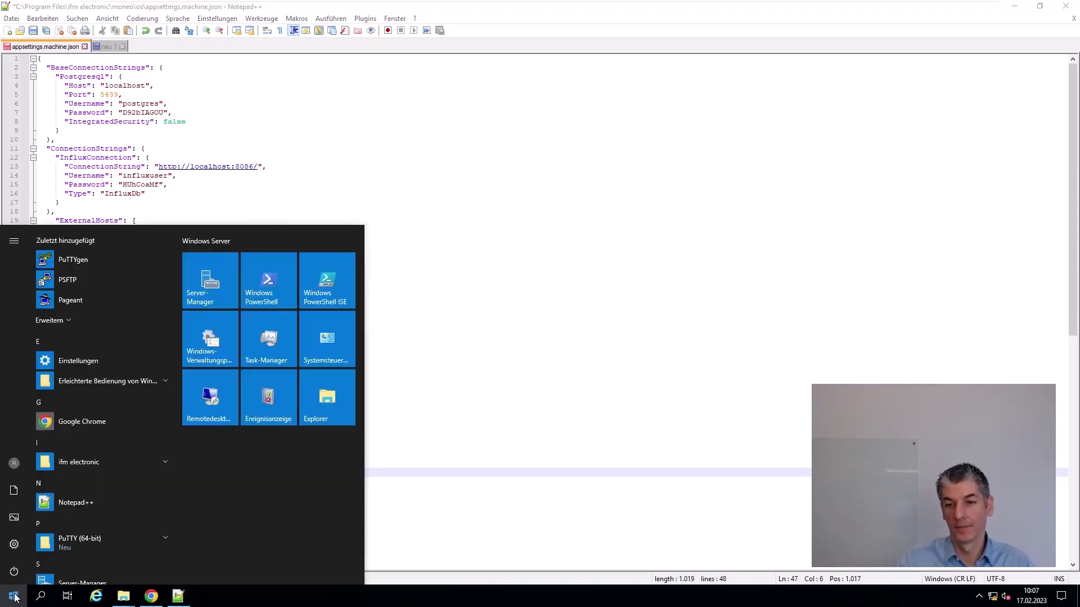
scroll(93, 470, down, 3)
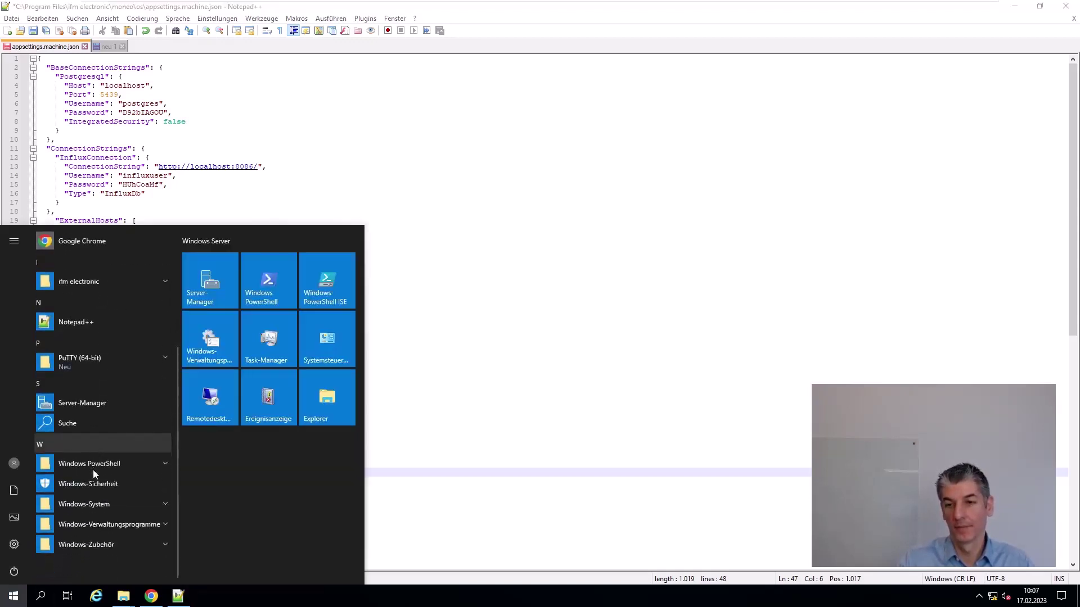
click(97, 520)
scroll(106, 511, down, 5)
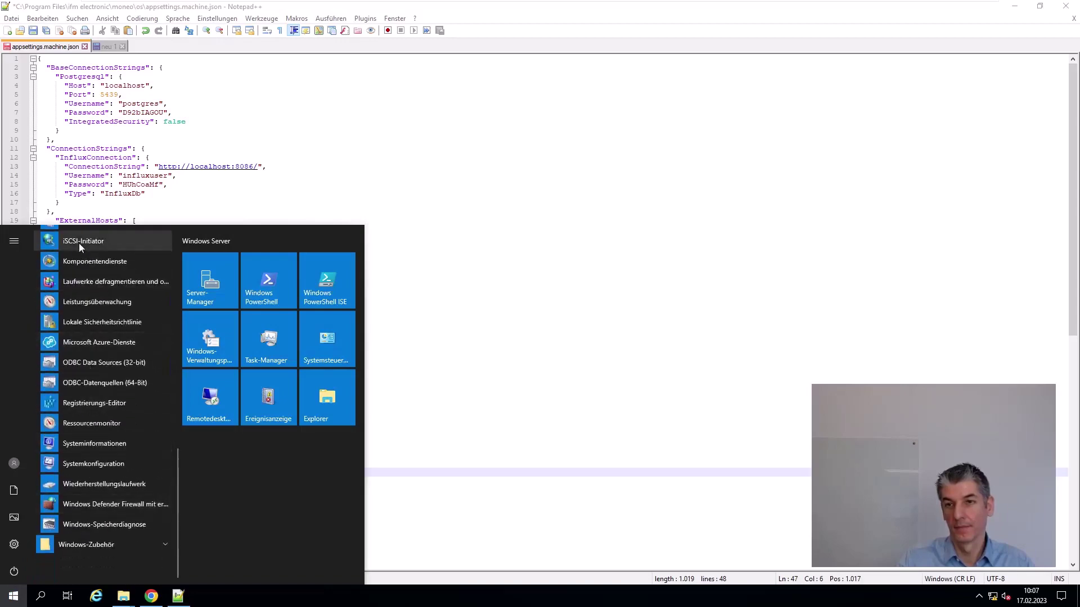
scroll(79, 243, up, 2)
click(92, 293)
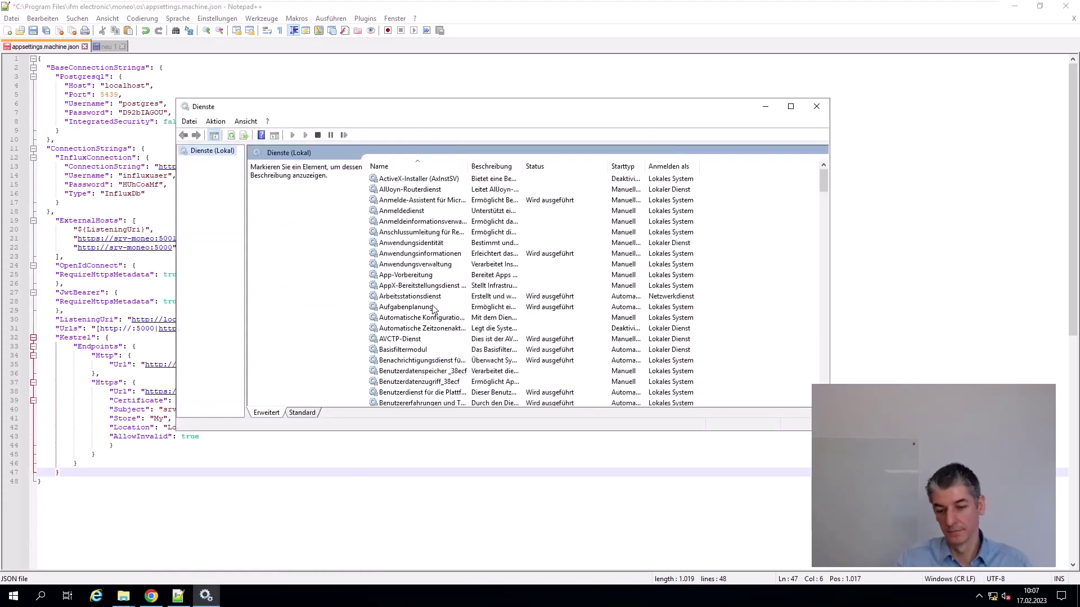
Find the MoneoOS service in the list of local services and restart it
click(433, 308)
text(moneo)
right_click(403, 297)
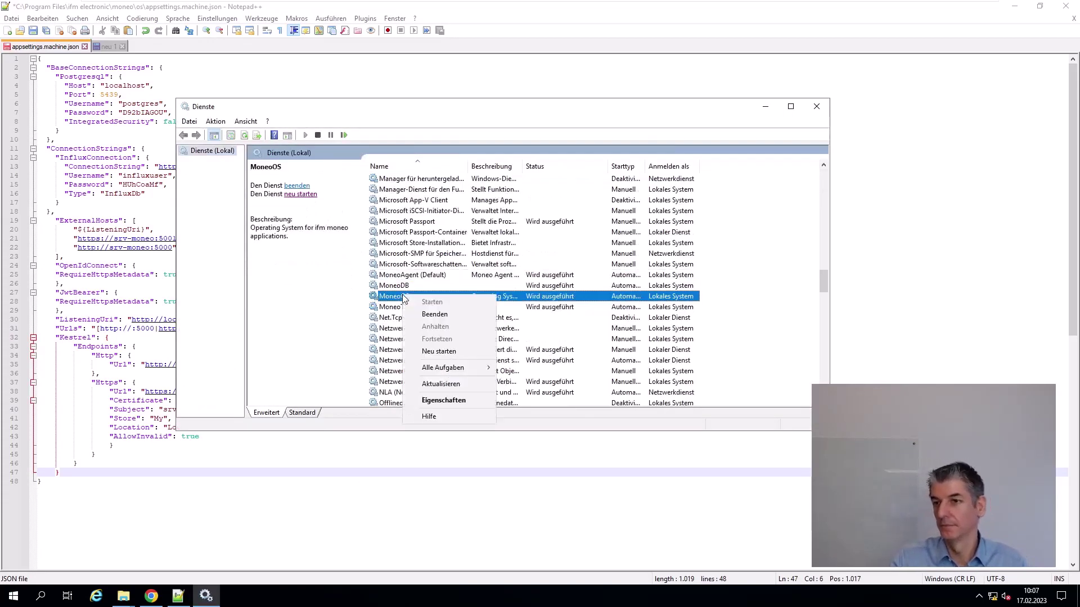
click(437, 351)
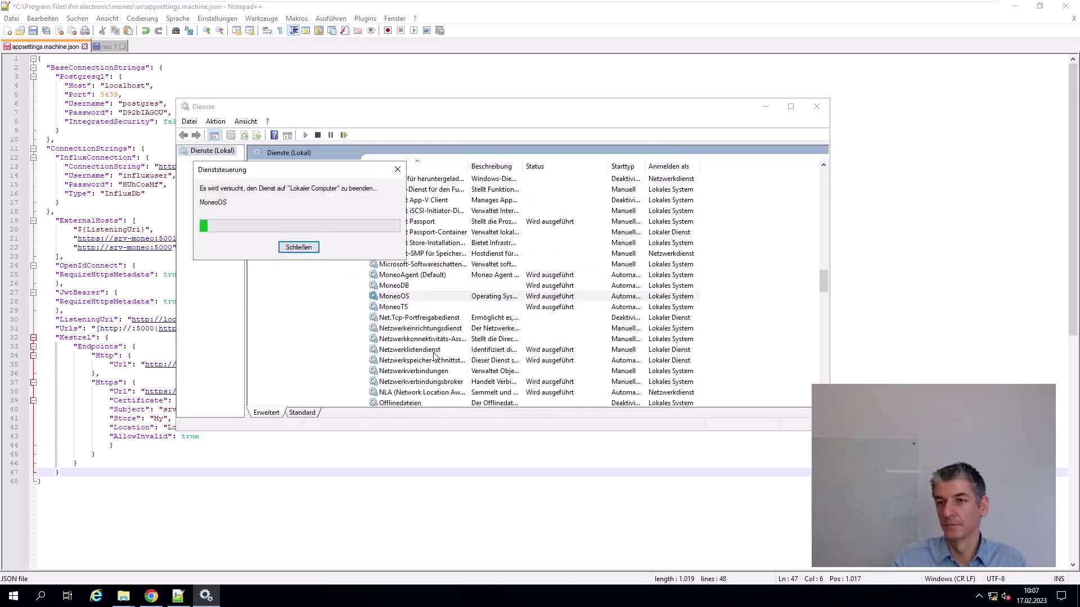